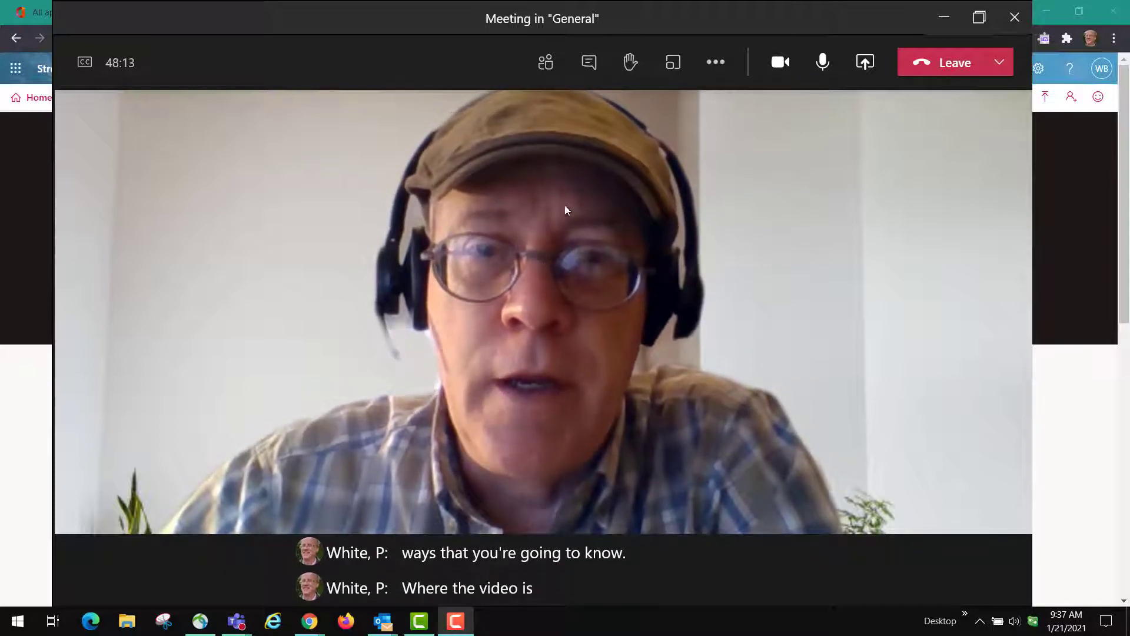
- Show the meeting chat and open the 59-second Meeting in "General" recording in the player
left_click(590, 66)
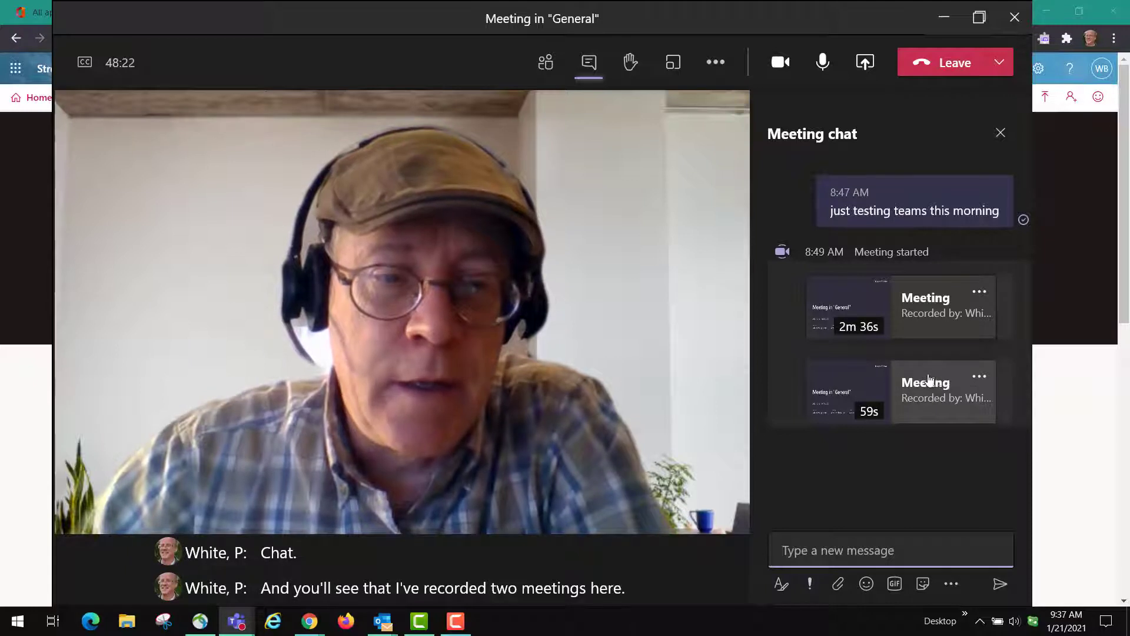
left_click(929, 378)
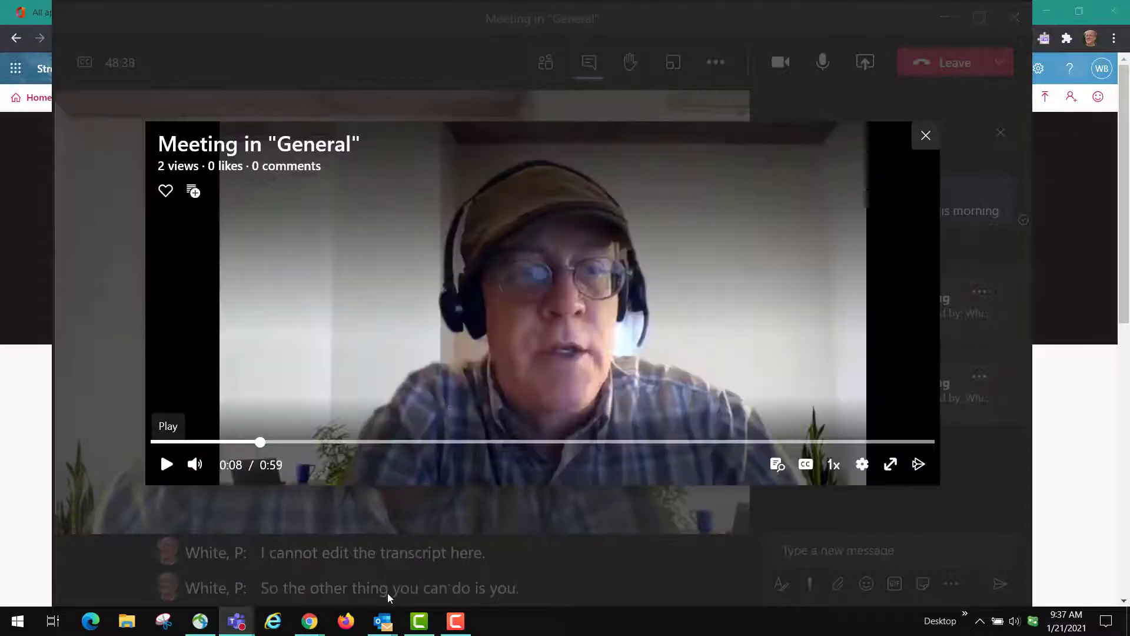
mouse_move(384, 625)
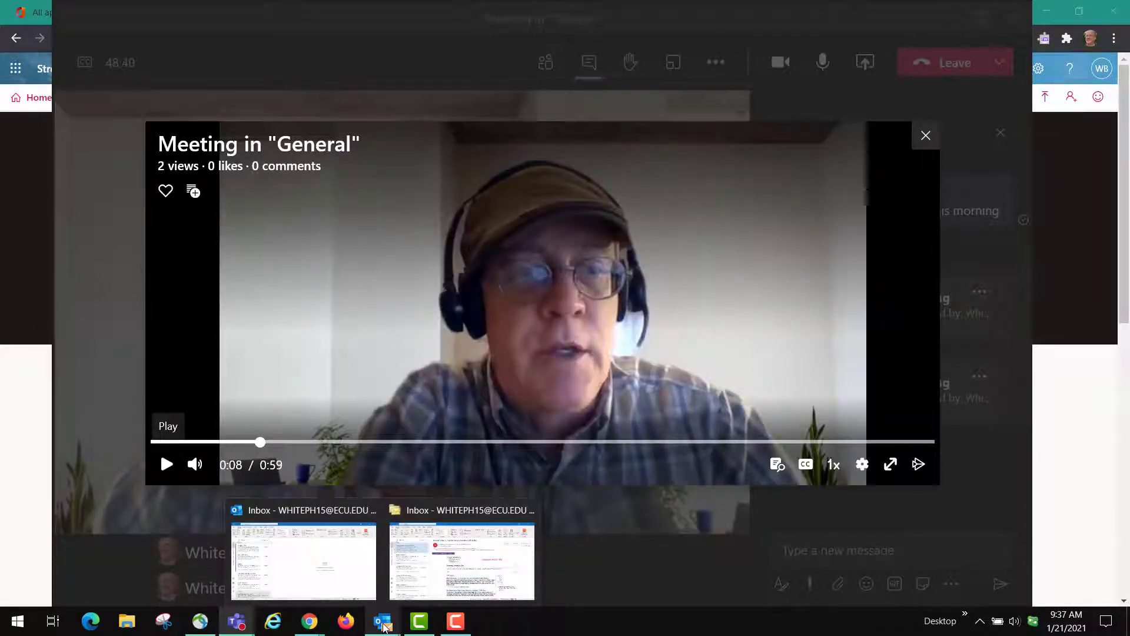
- In Outlook, open the Microsoft Stream email "Your meeting recording is here!" and scroll to its video link
left_click(427, 578)
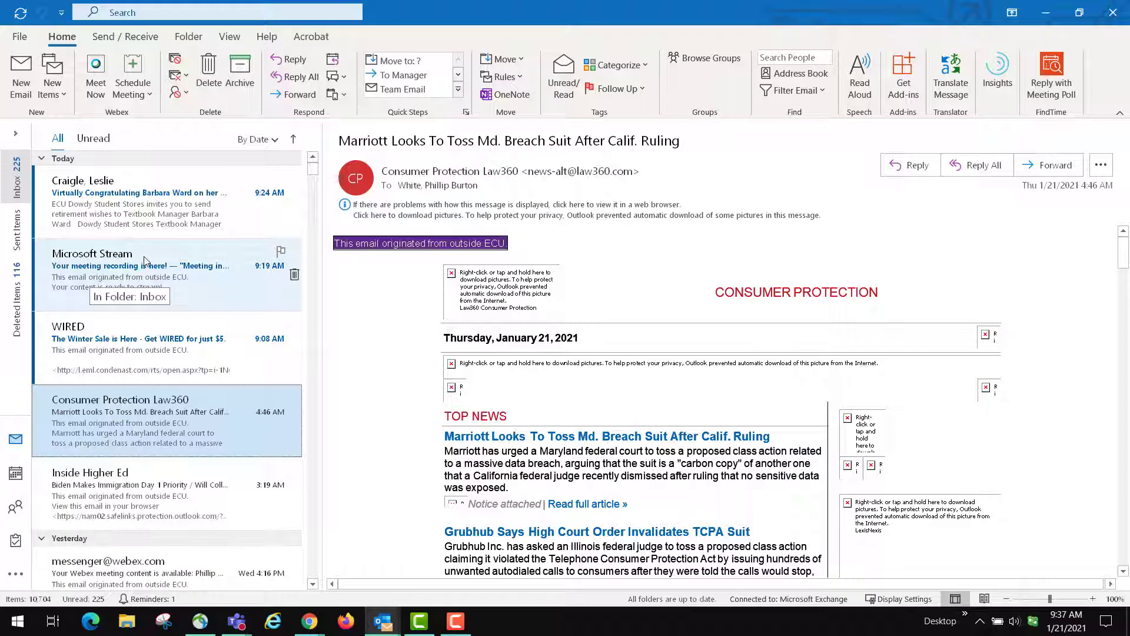
left_click(126, 272)
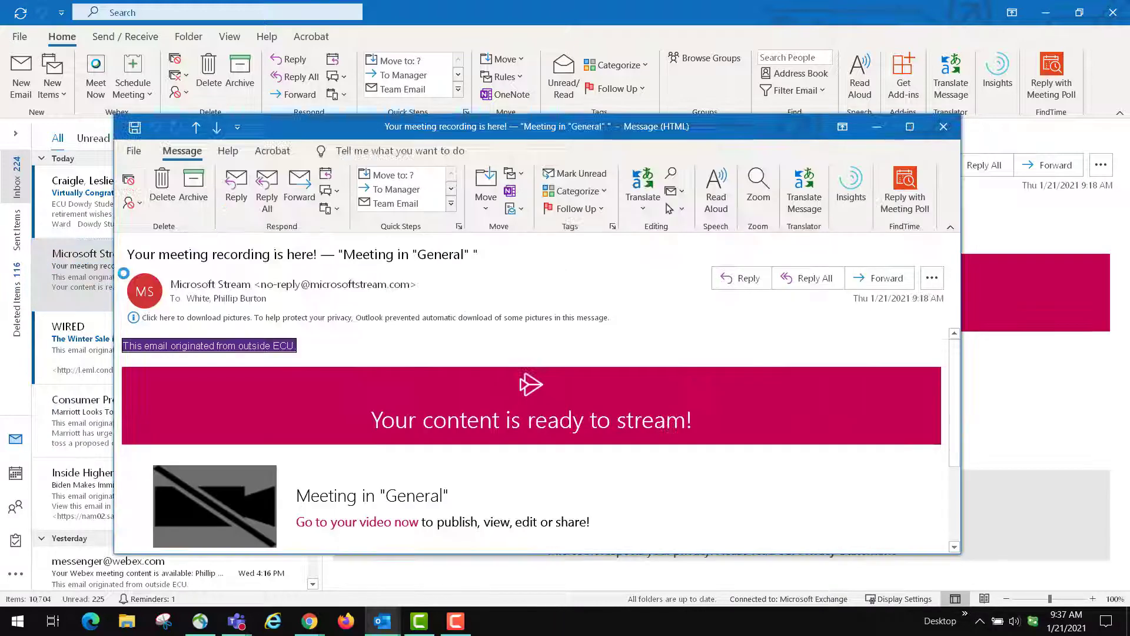
scroll(519, 347, "down", 3)
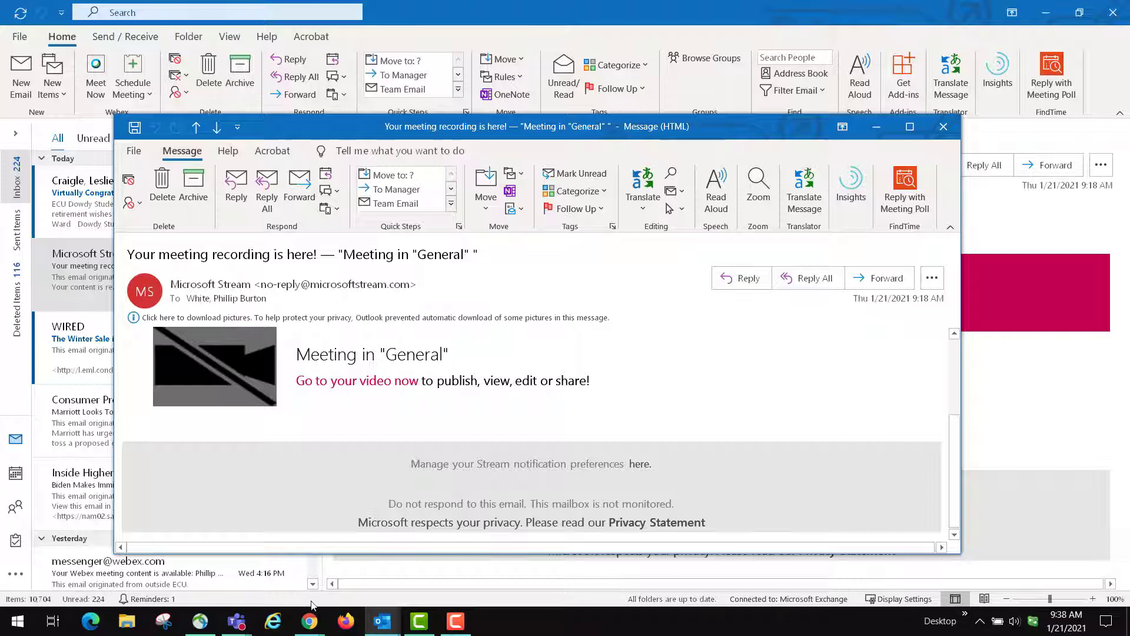
mouse_move(312, 621)
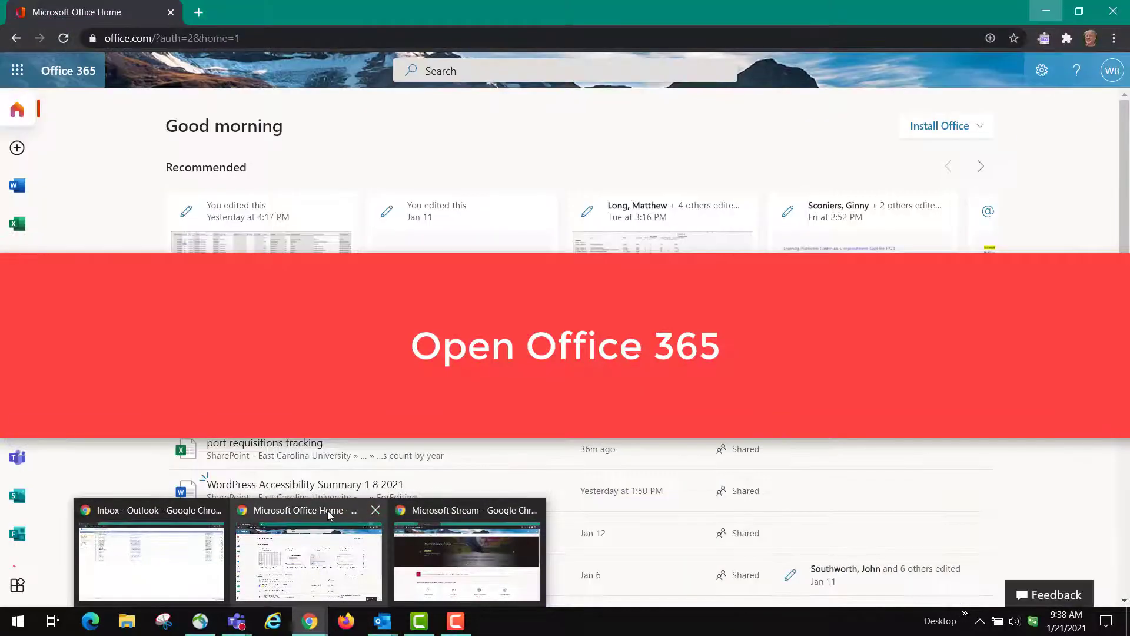
- Launch Microsoft Stream from the All apps list on the Office 365 home page
left_click(328, 516)
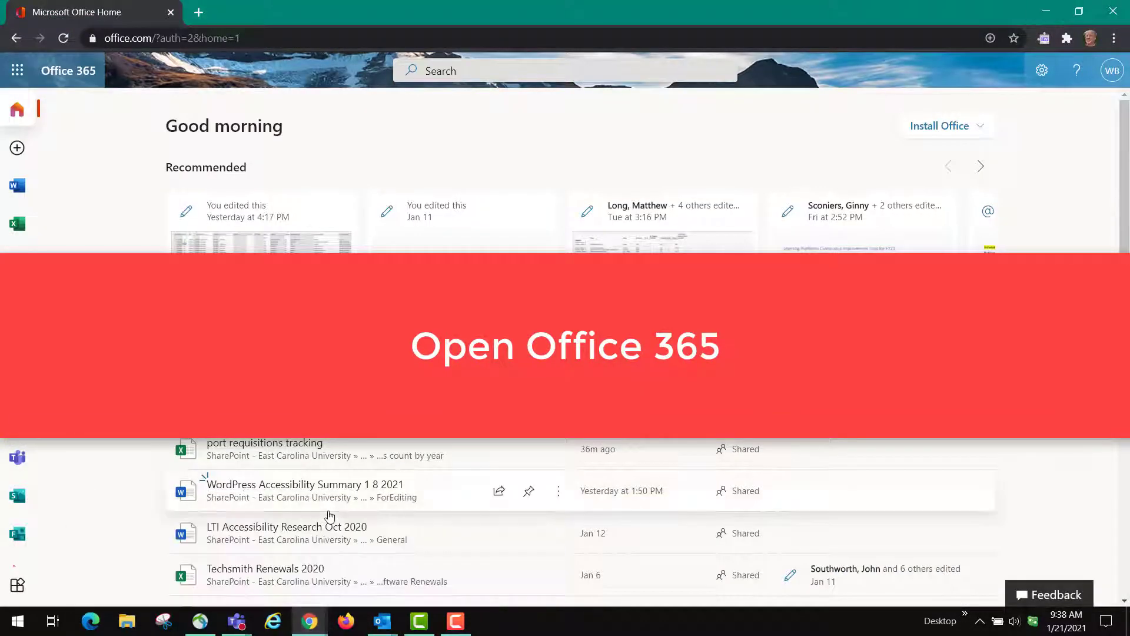
left_click(16, 585)
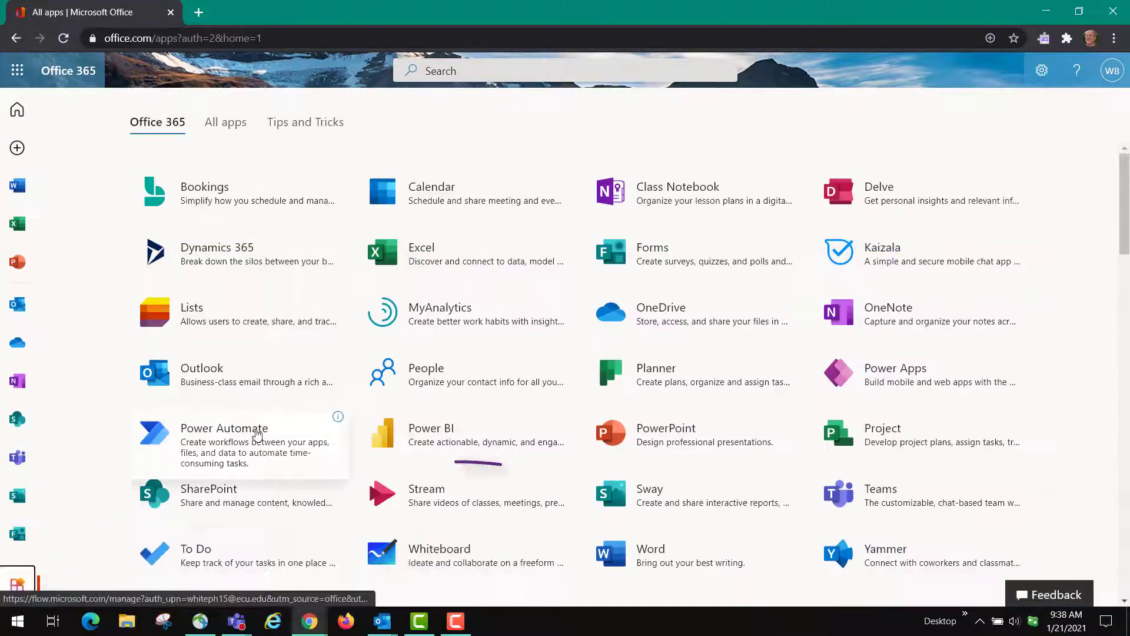
left_click(426, 489)
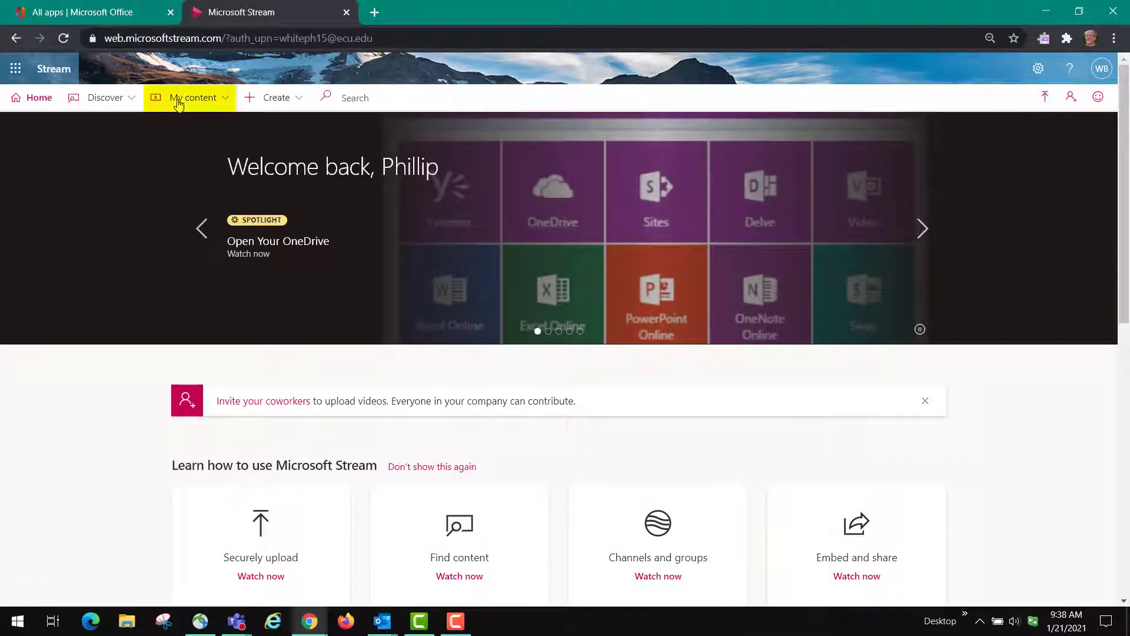
- Open the Meeting in "General" video page from My content > Videos
left_click(179, 104)
left_click(171, 122)
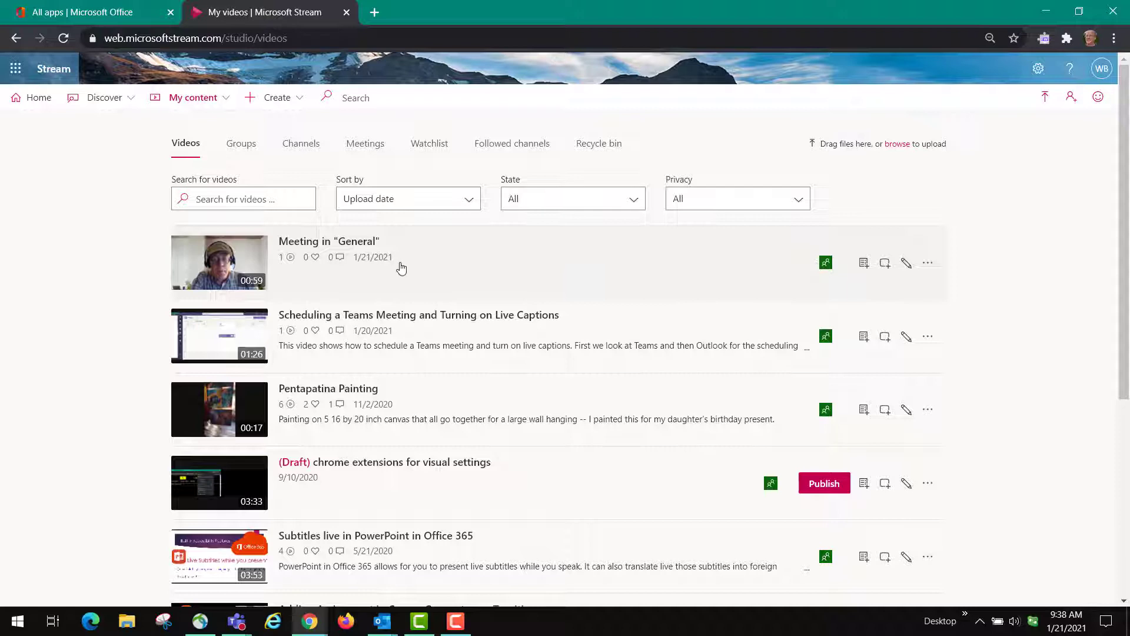
left_click(245, 275)
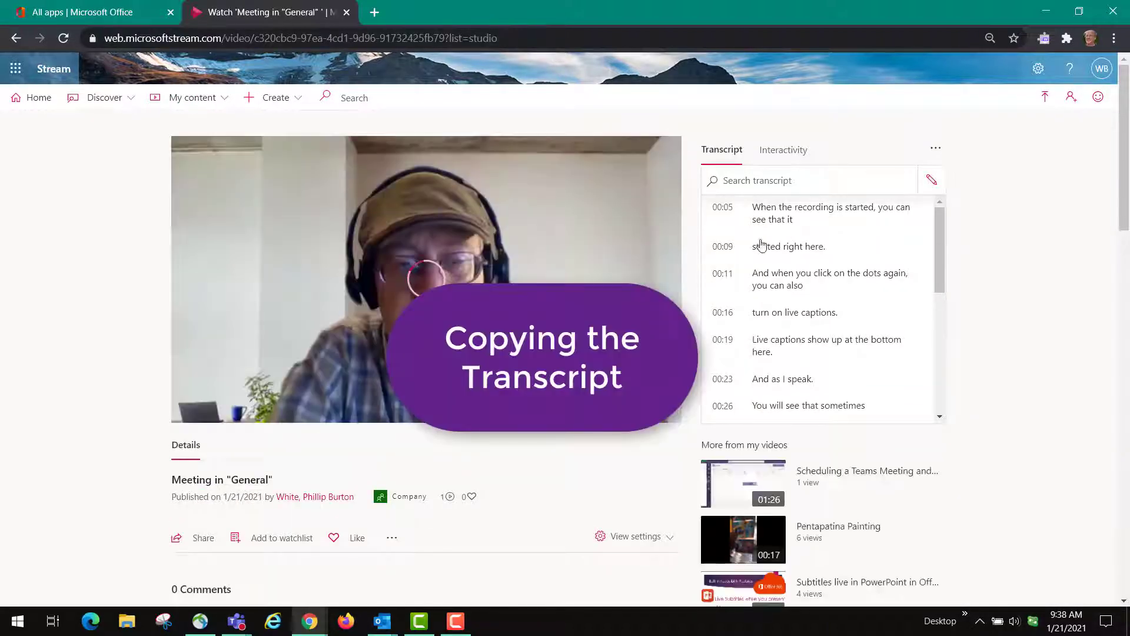
- Select the entire transcript and copy it to the clipboard
key("ctrl+a")
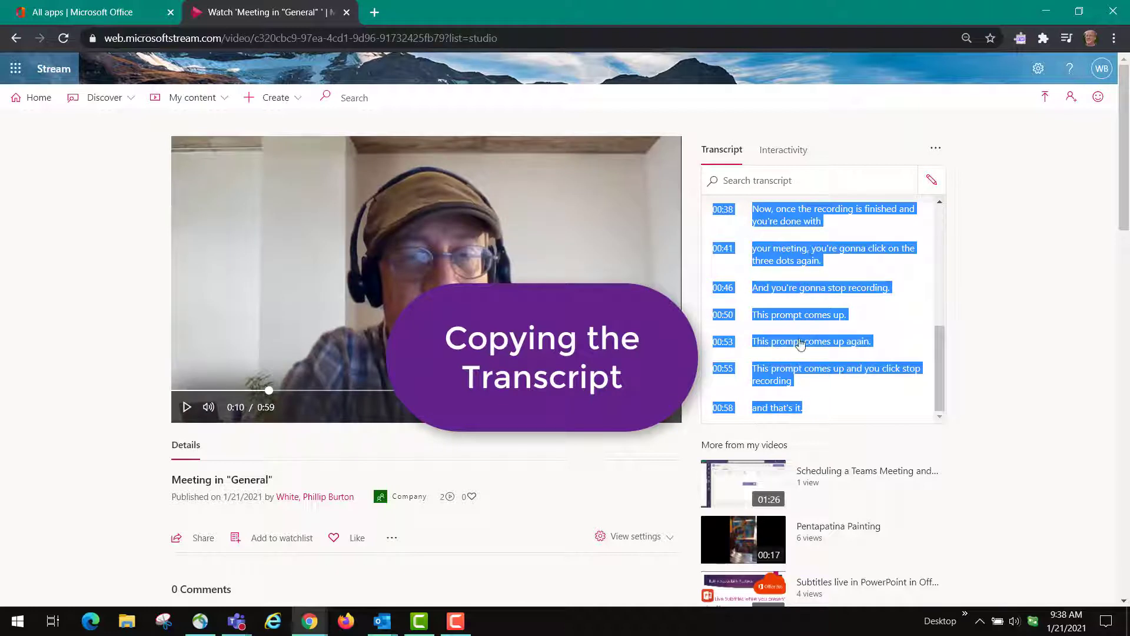
right_click(806, 318)
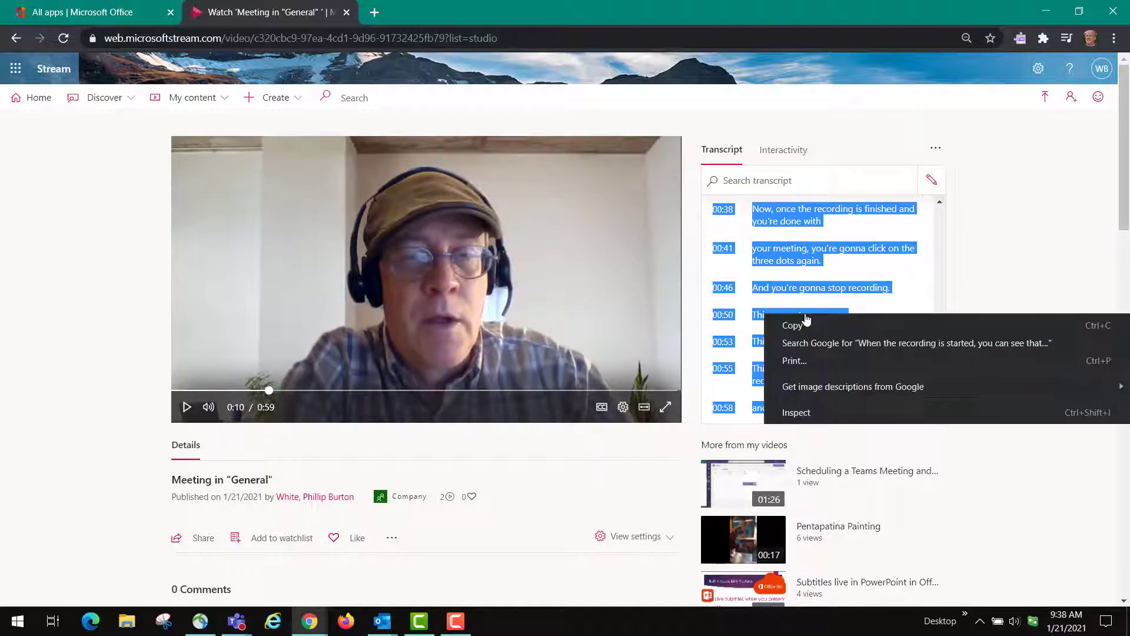
left_click(803, 326)
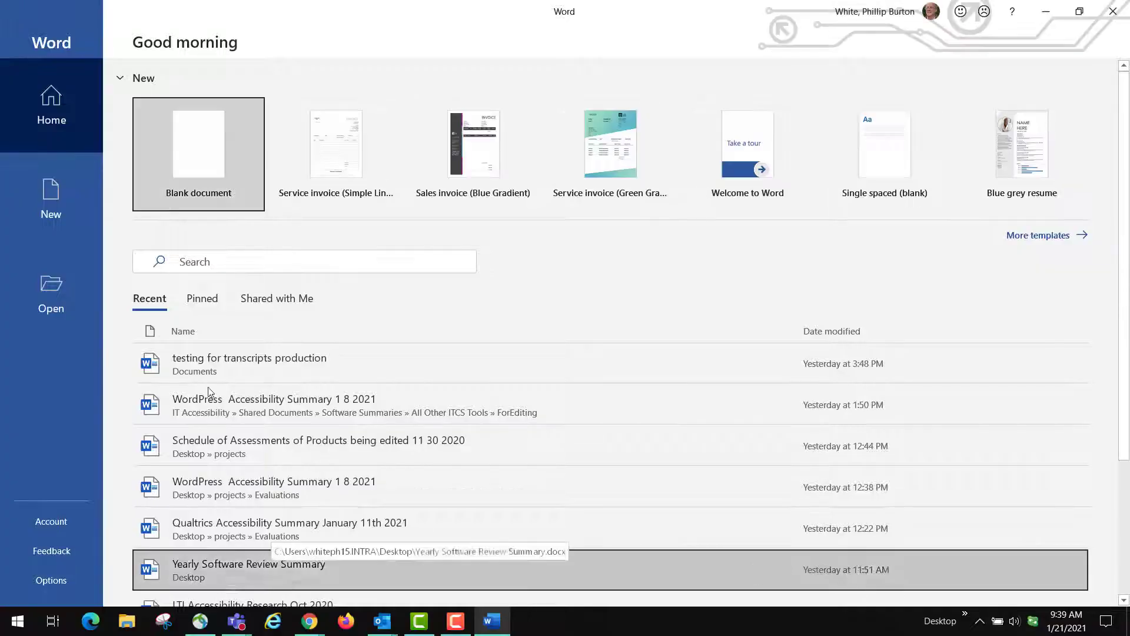
- Paste the 123-word timestamped transcript (00:05–00:58) into a new blank Word document
left_click(197, 163)
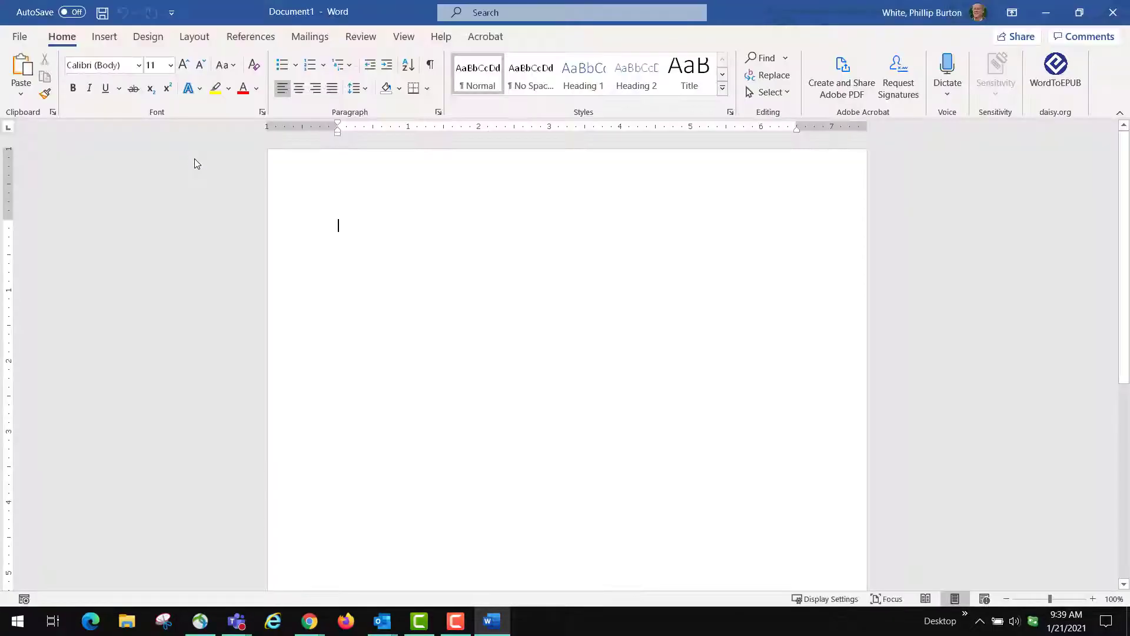
key("ctrl+v")
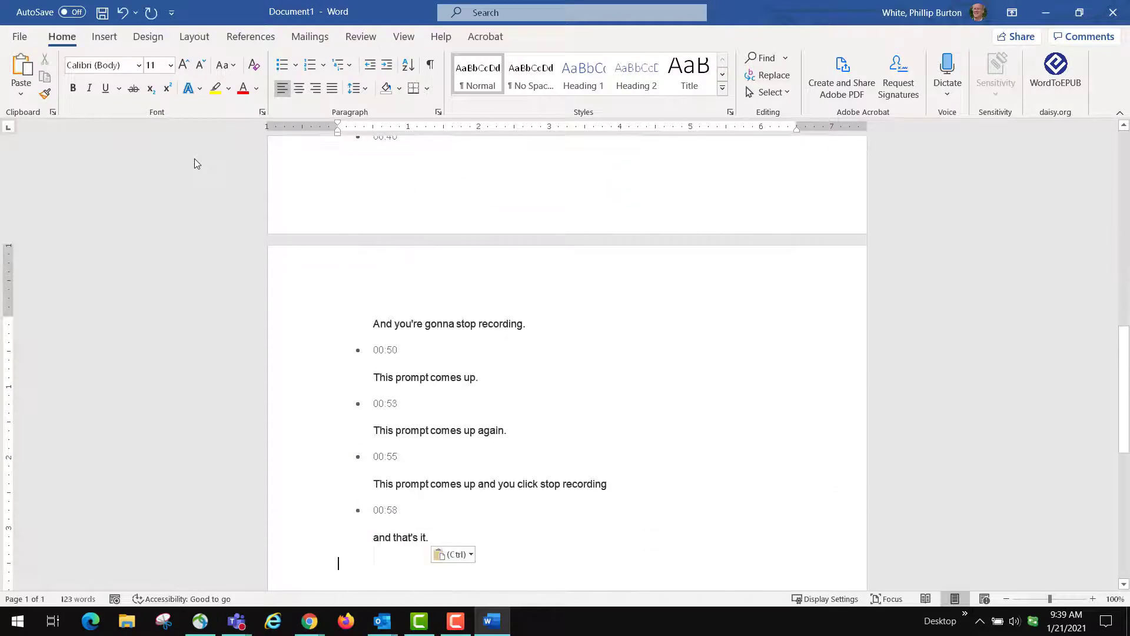
scroll(501, 344, "up", 10)
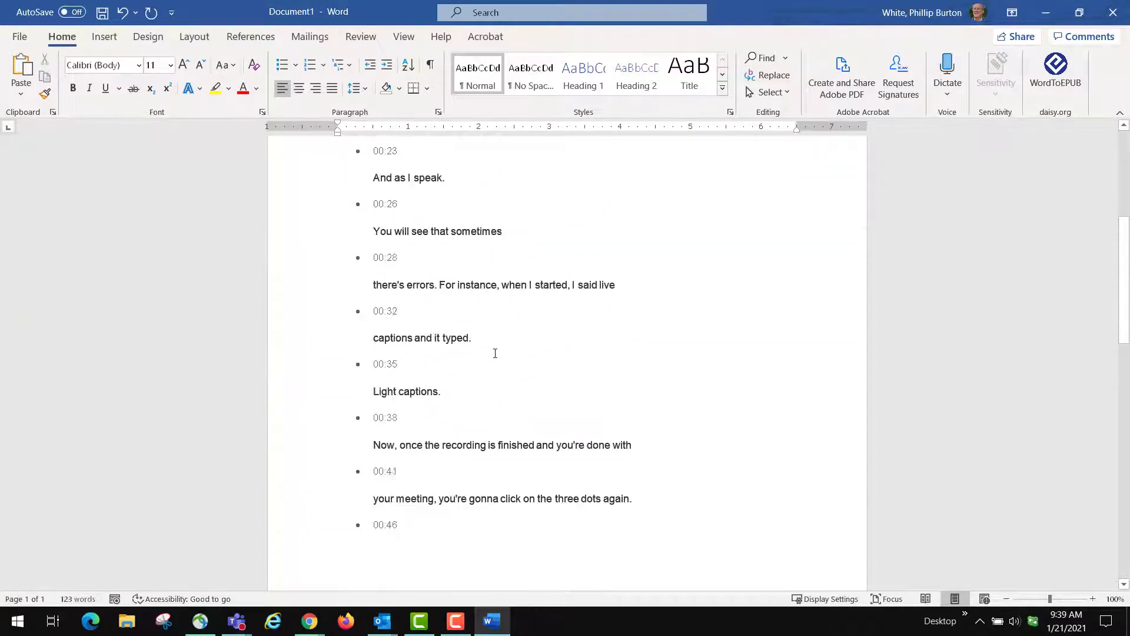
scroll(399, 262, "up", 3)
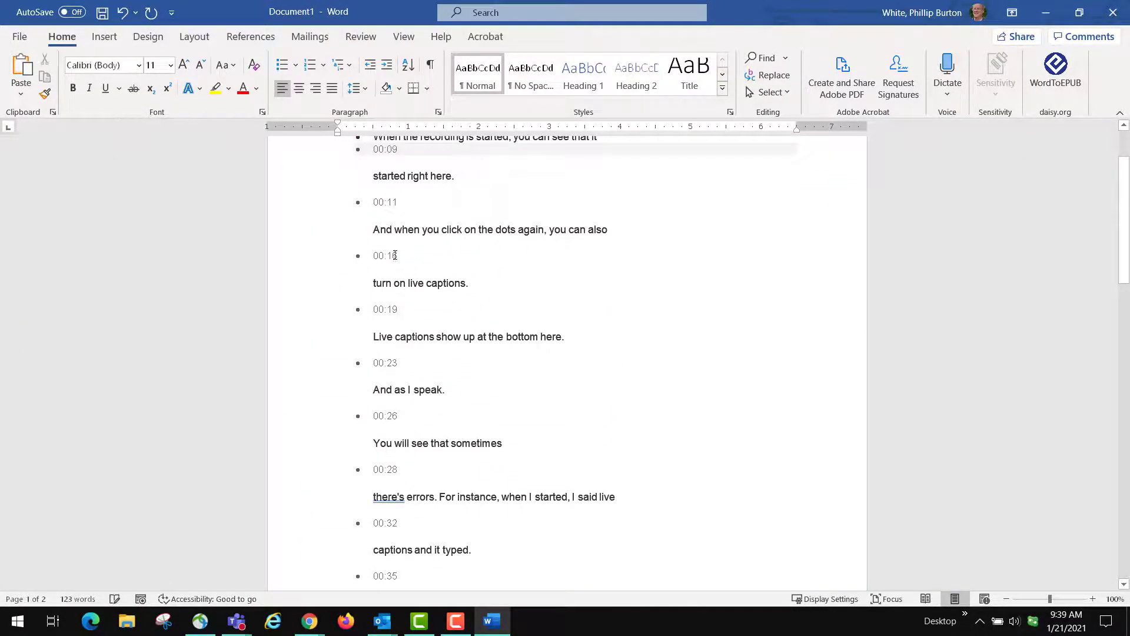
scroll(404, 199, "up", 2)
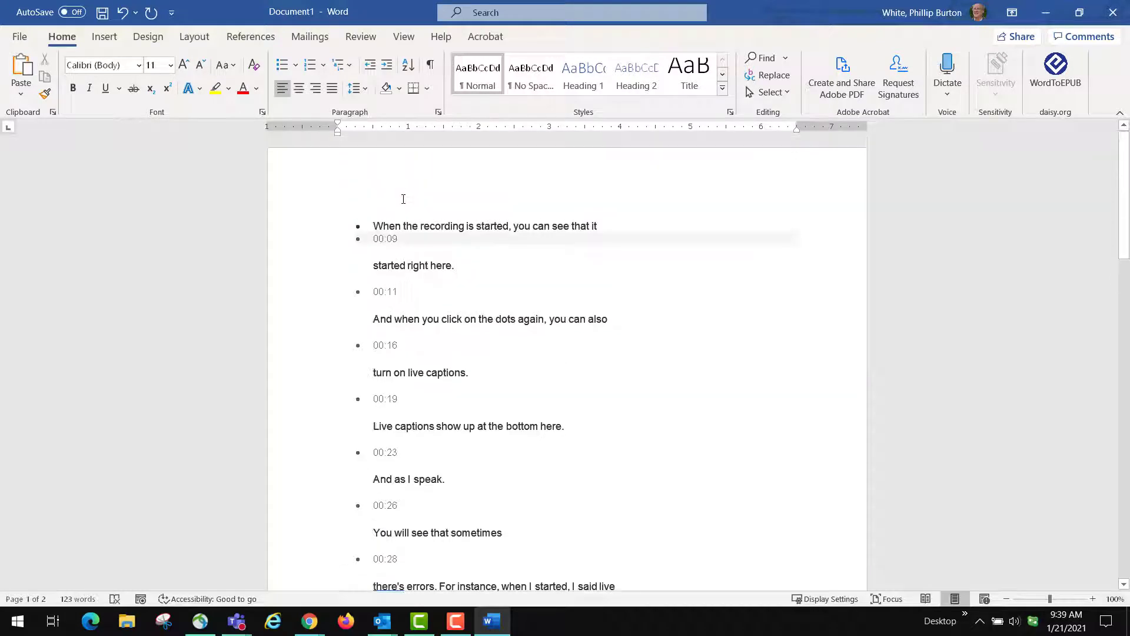
scroll(489, 349, "down", 4)
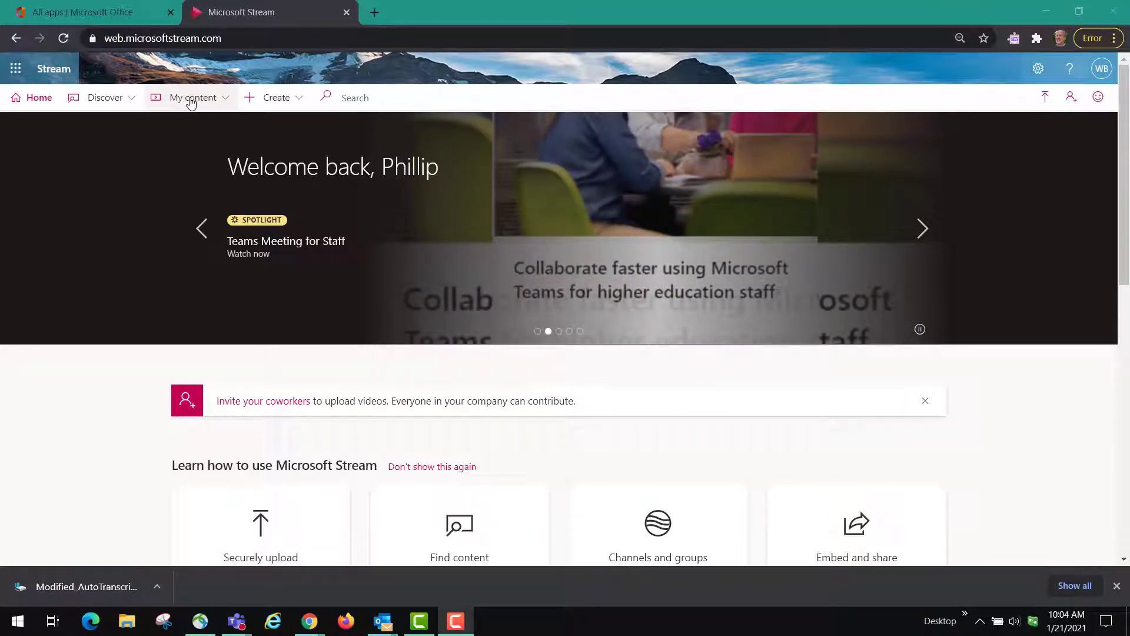
- Reopen the meeting video, make its transcript editable, and replay then pause the 00:05 line's clip
left_click(191, 100)
left_click(185, 124)
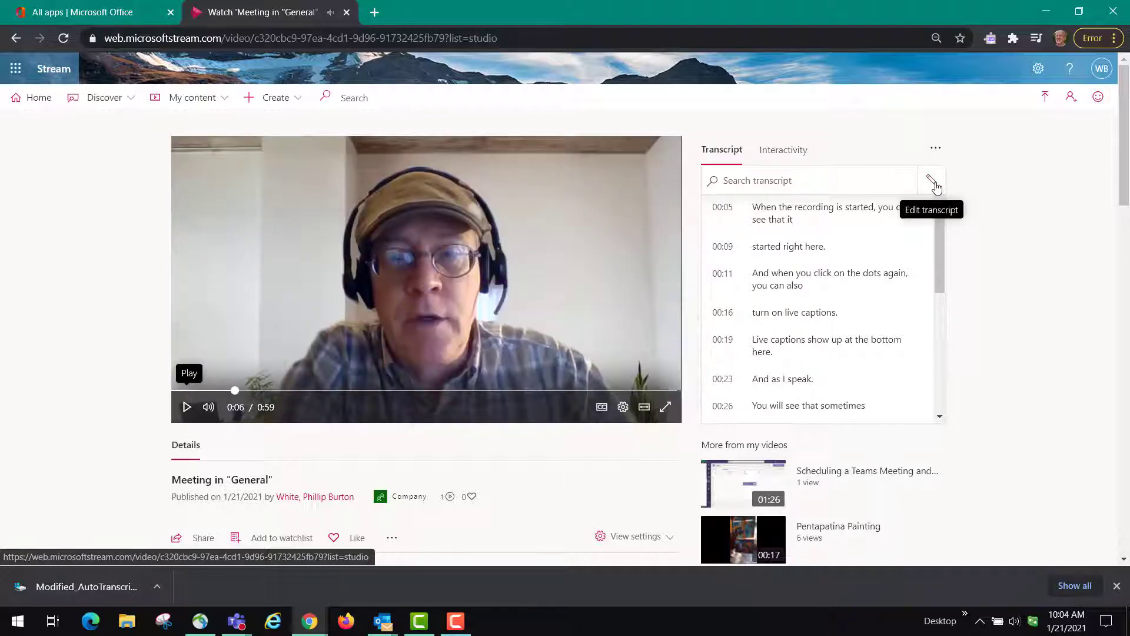
left_click(932, 183)
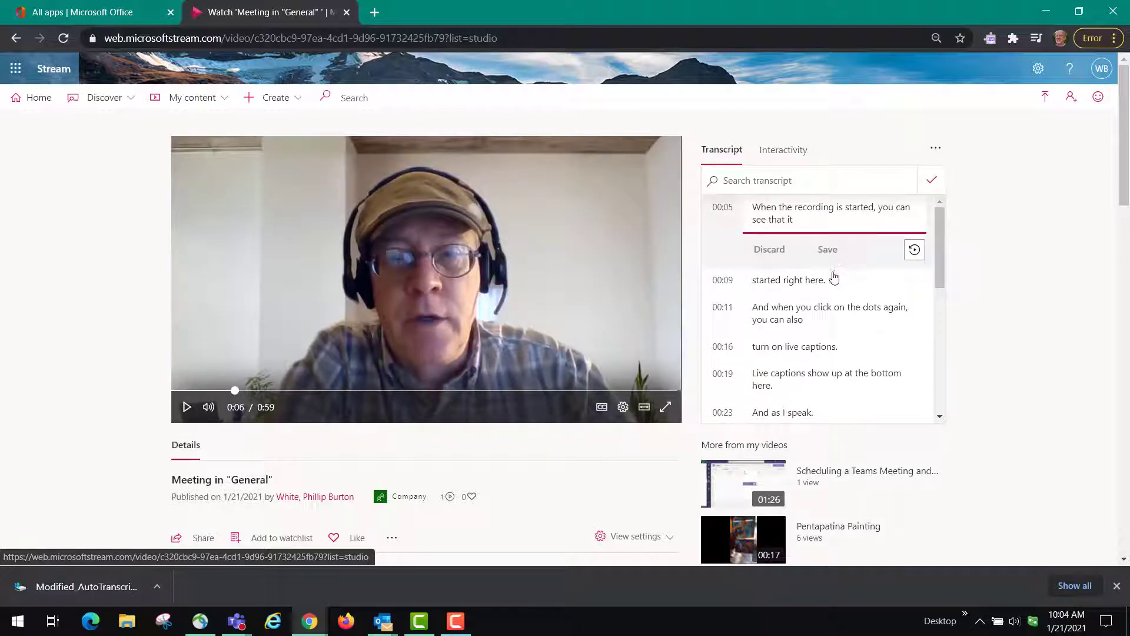
left_click(914, 250)
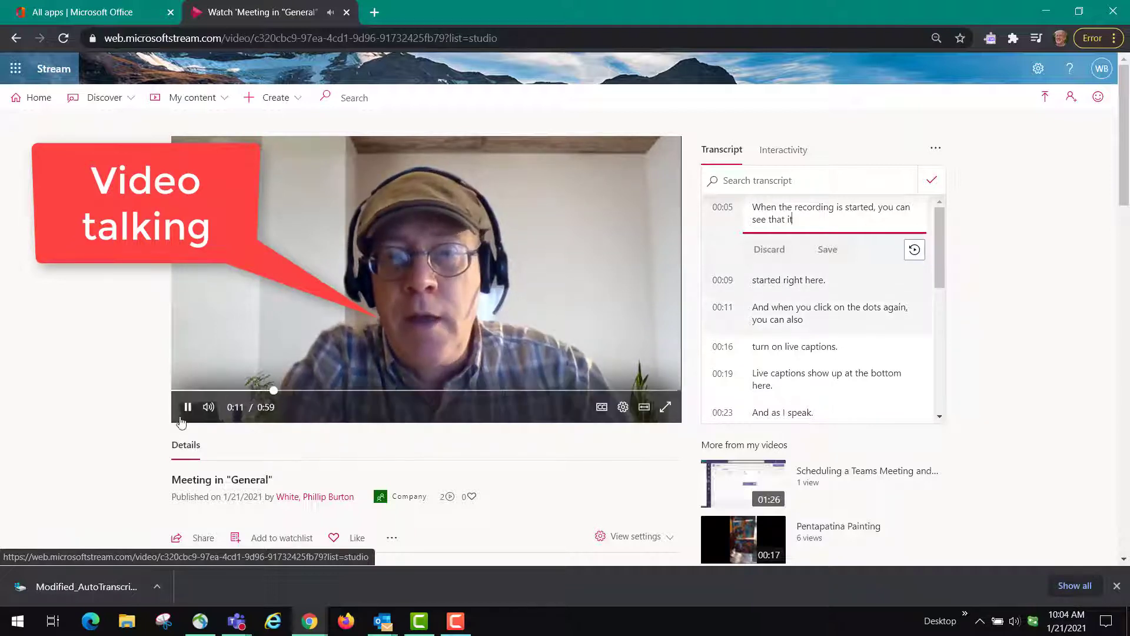
left_click(187, 407)
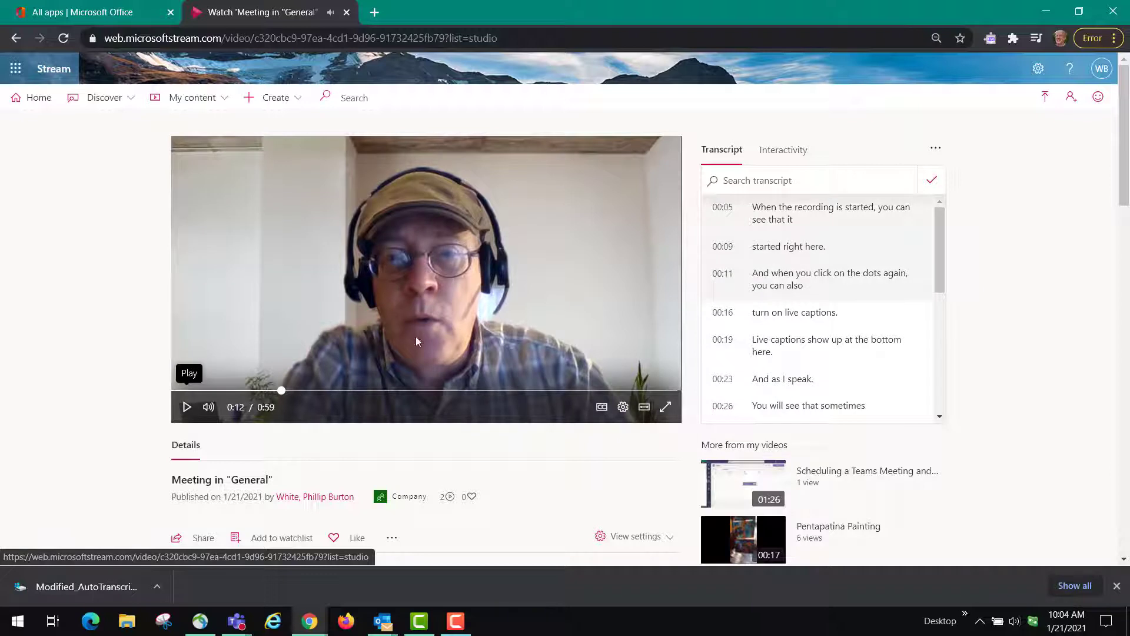
left_click(792, 220)
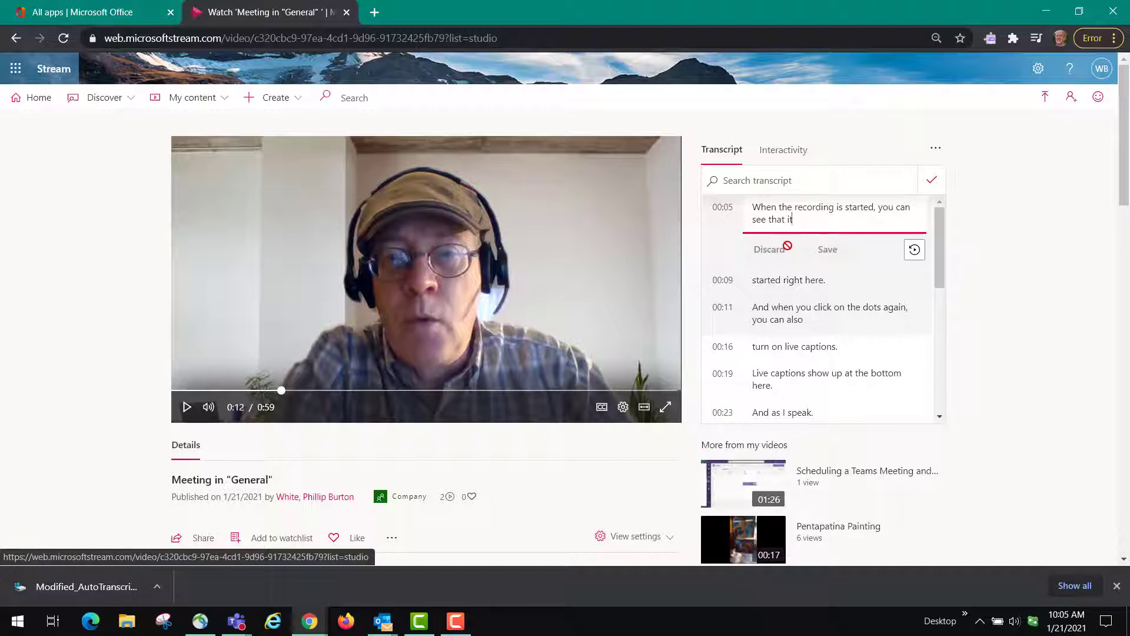
scroll(965, 286, "down", 4)
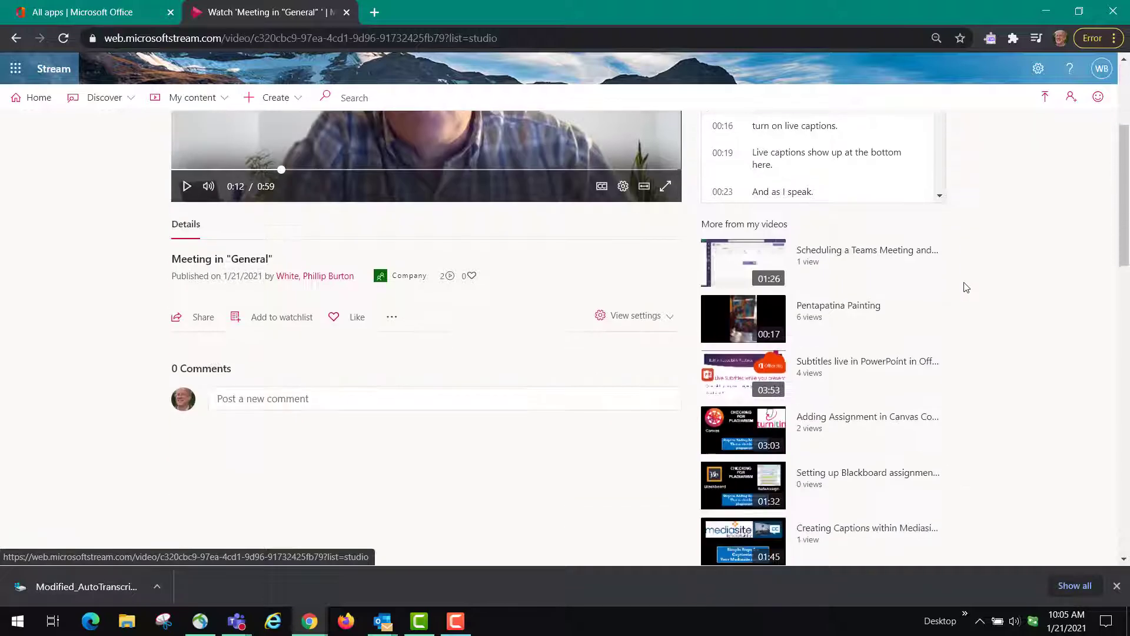
scroll(966, 286, "up", 3)
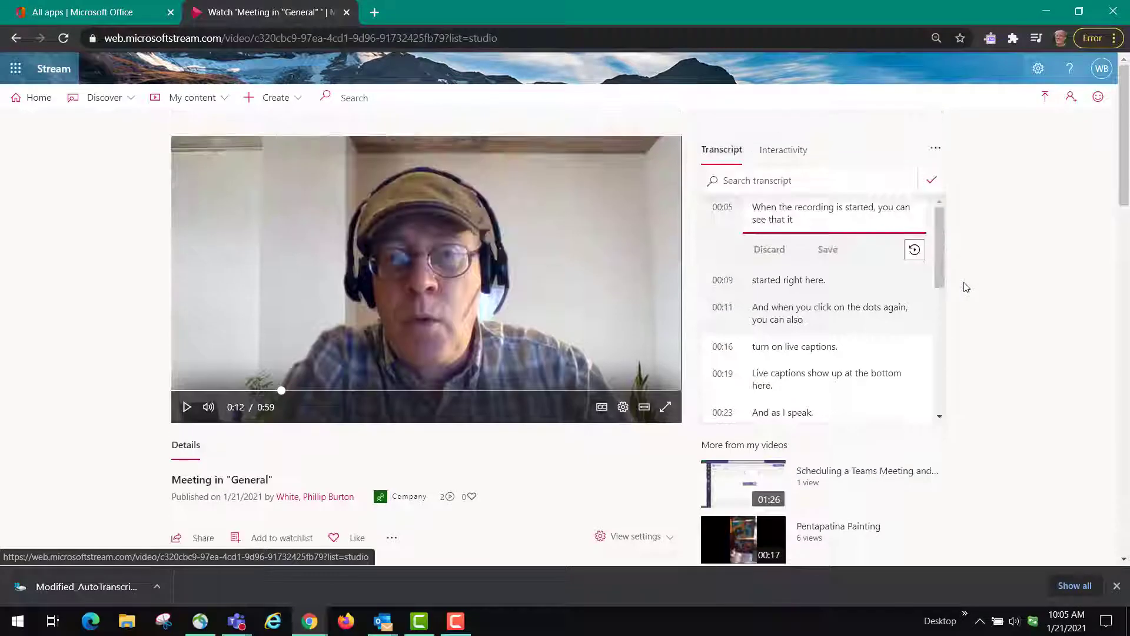
scroll(969, 286, "down", 10)
scroll(969, 285, "up", 10)
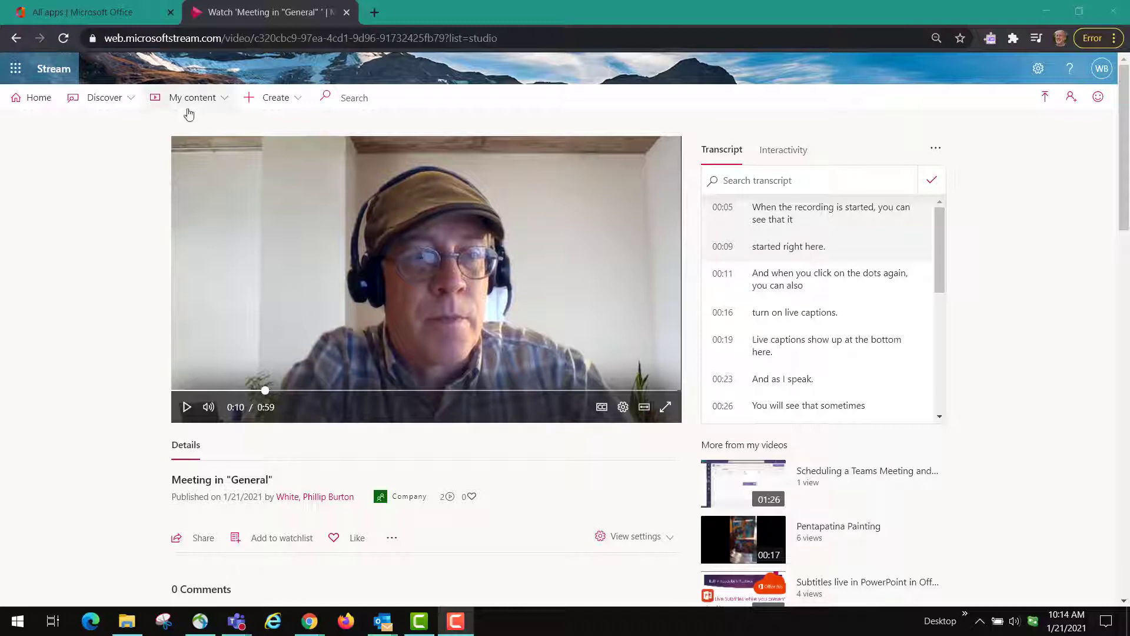
- Open the Update video page for Meeting in "General" and download its captions VTT file
left_click(186, 101)
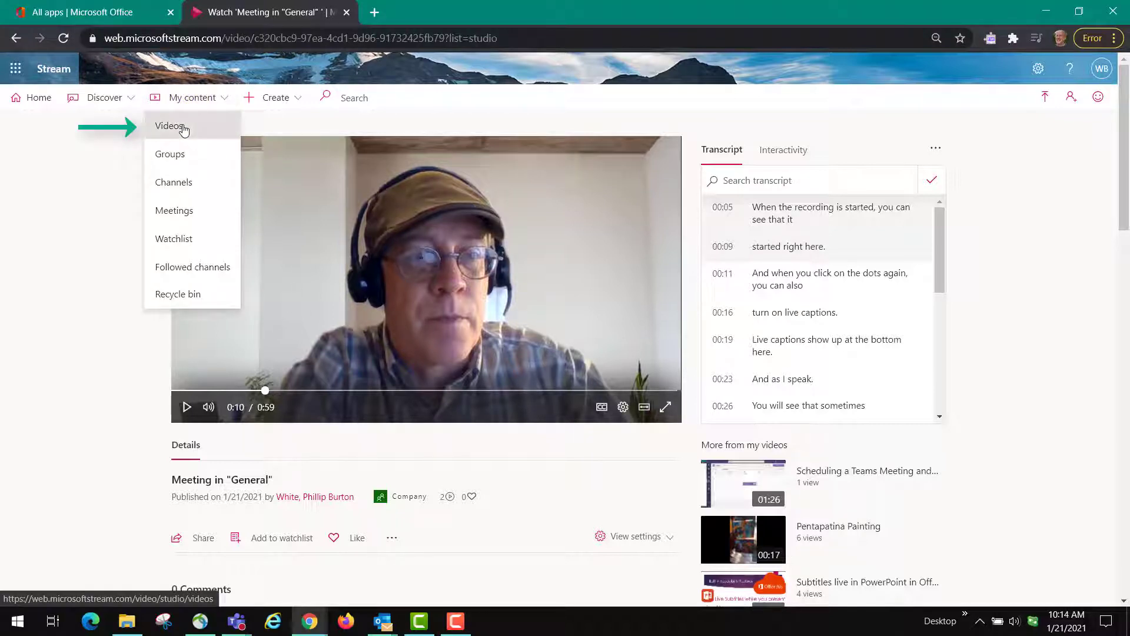
left_click(178, 125)
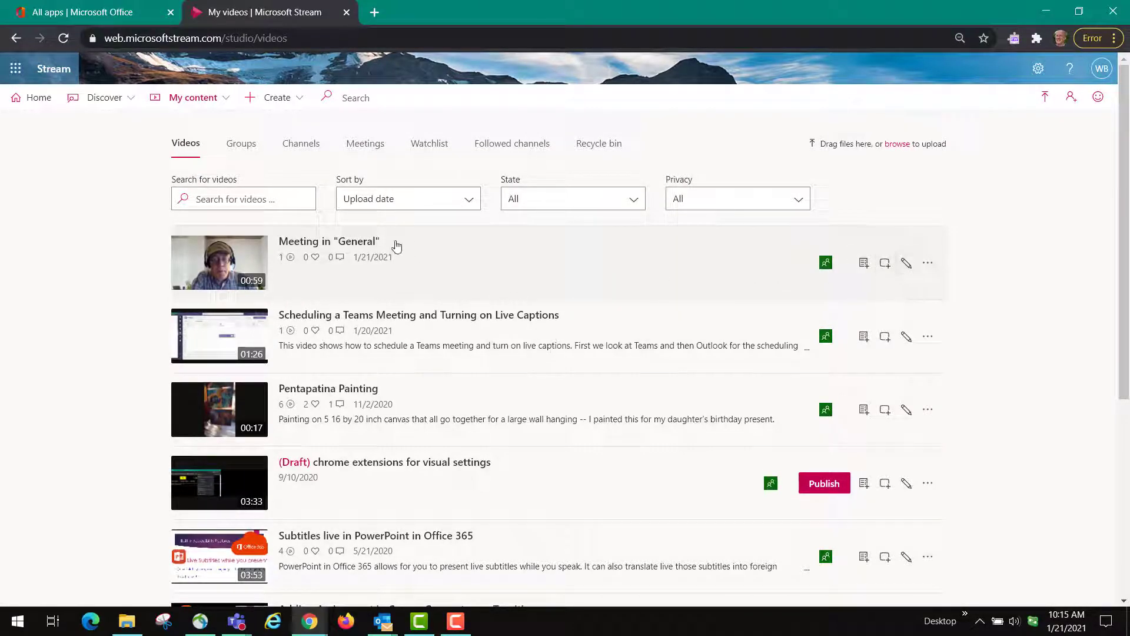
left_click(907, 265)
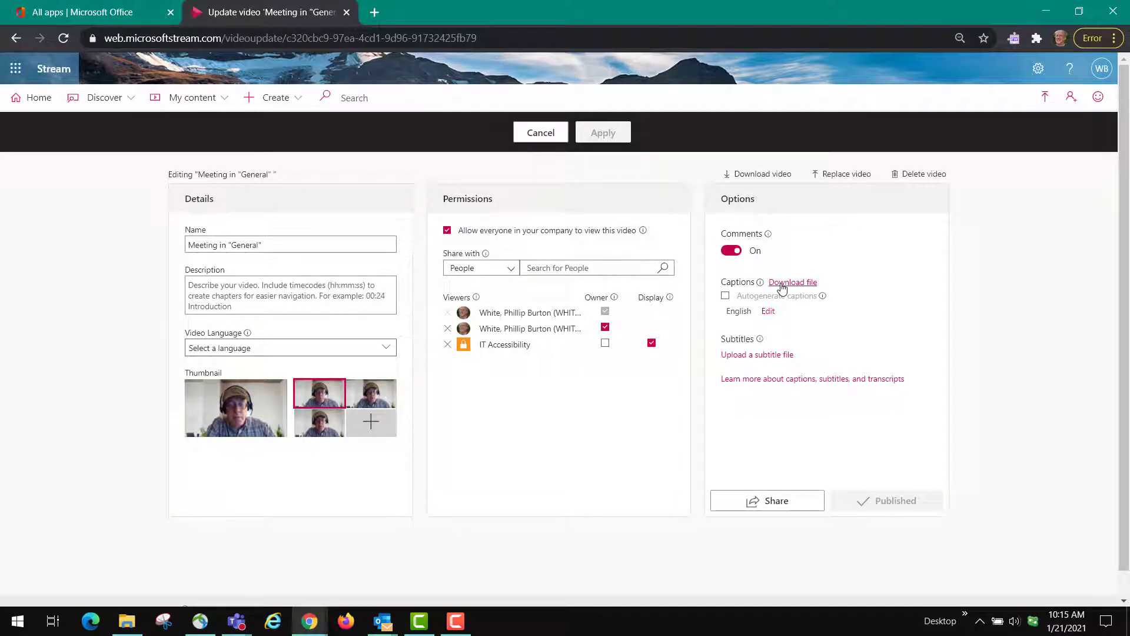
left_click(782, 285)
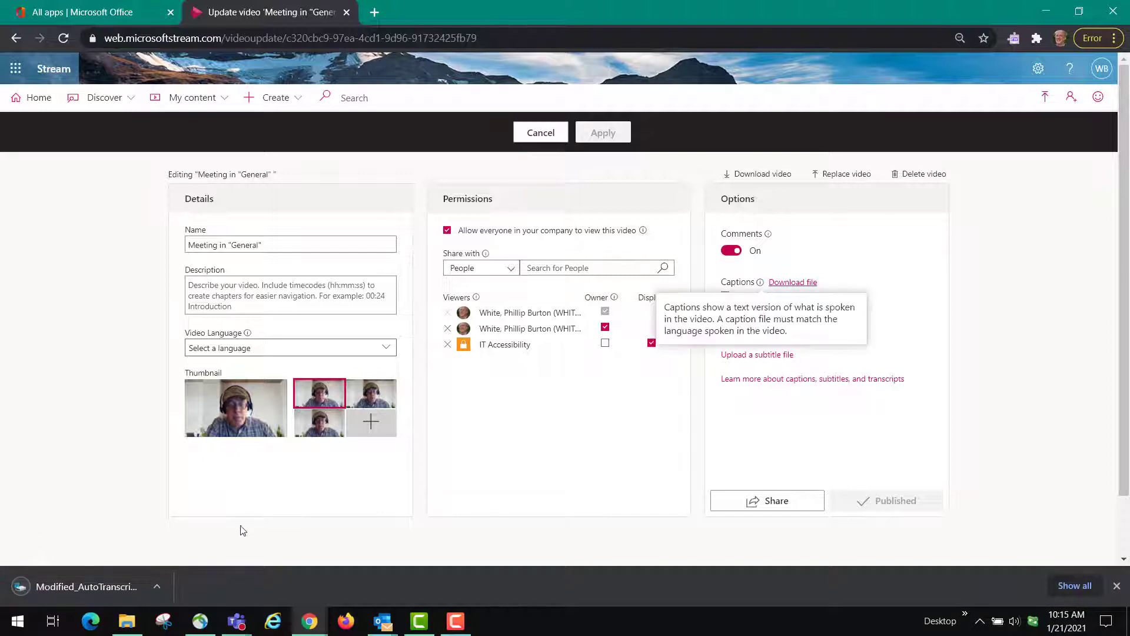